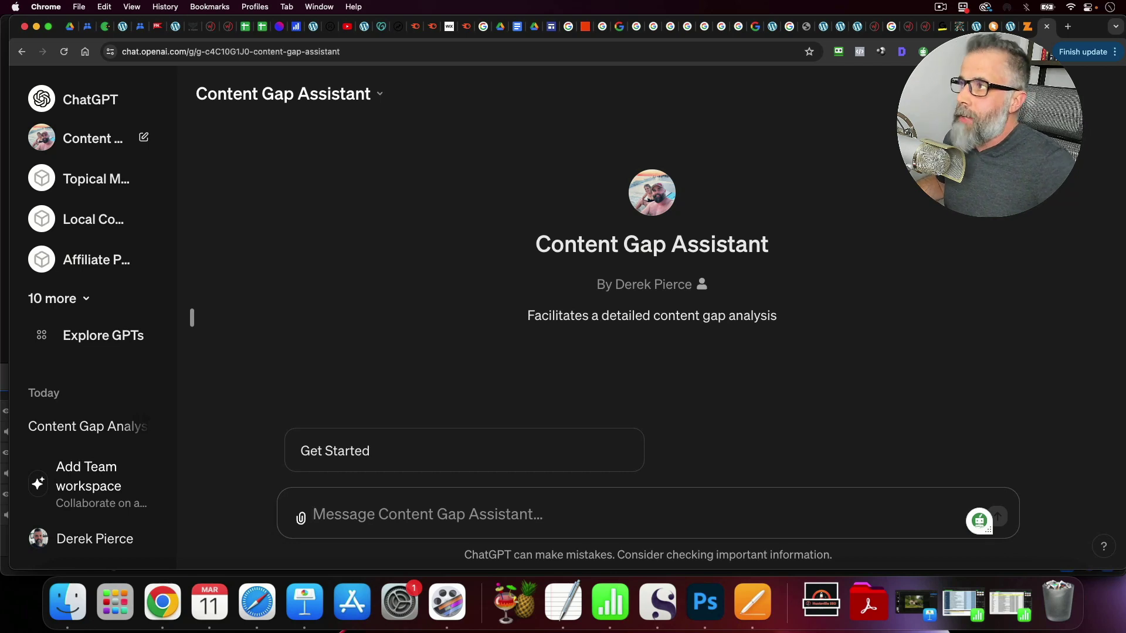
- Load zellusmarketing.com/sitemap_index.xml in the competitor's site tab to show its 8 sitemaps
left_click(1031, 31)
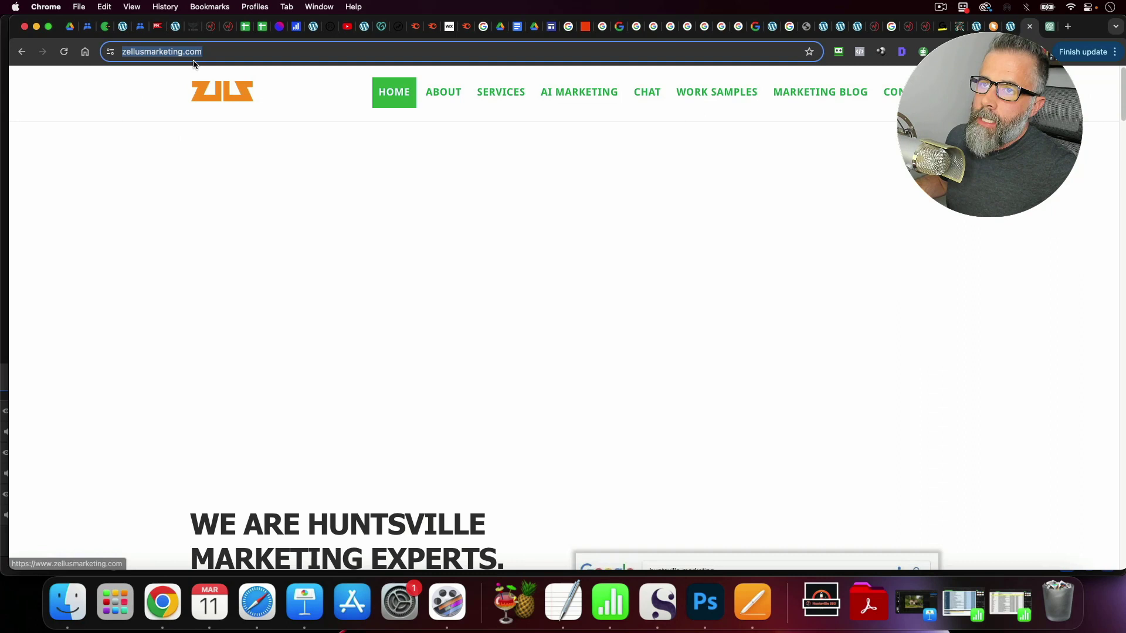
left_click(146, 79)
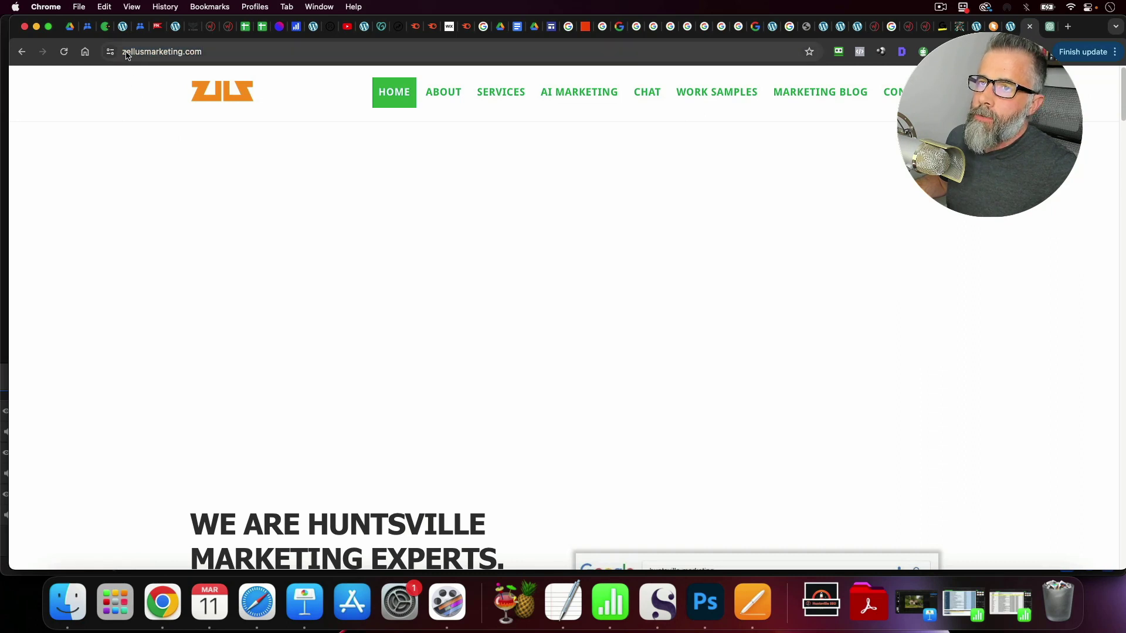
left_click(218, 51)
key("Right")
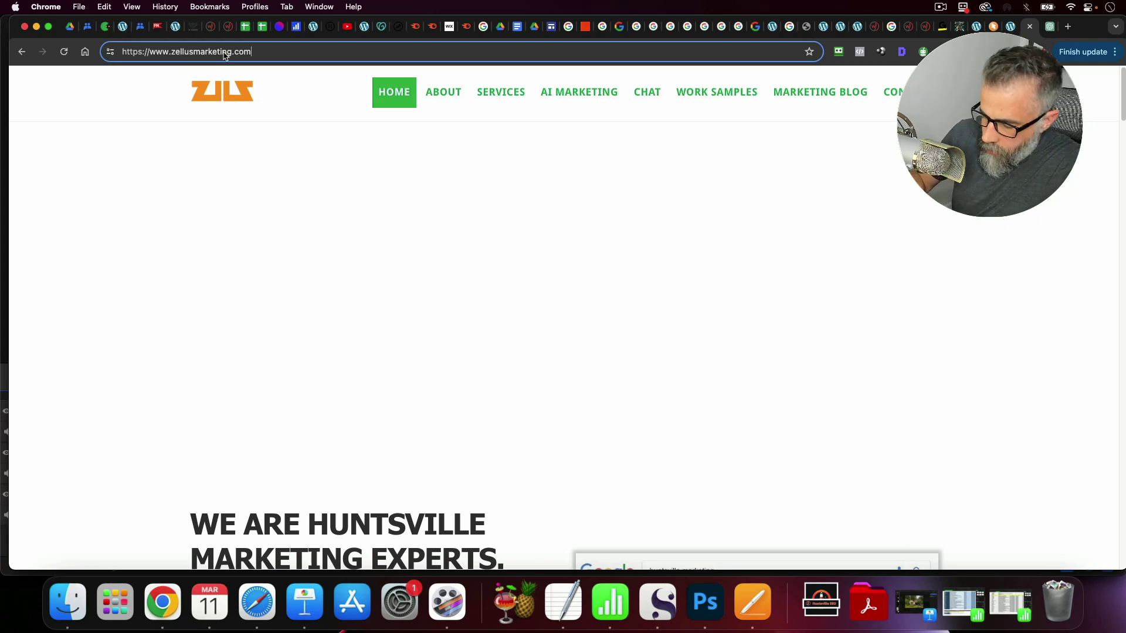
type("/sitem")
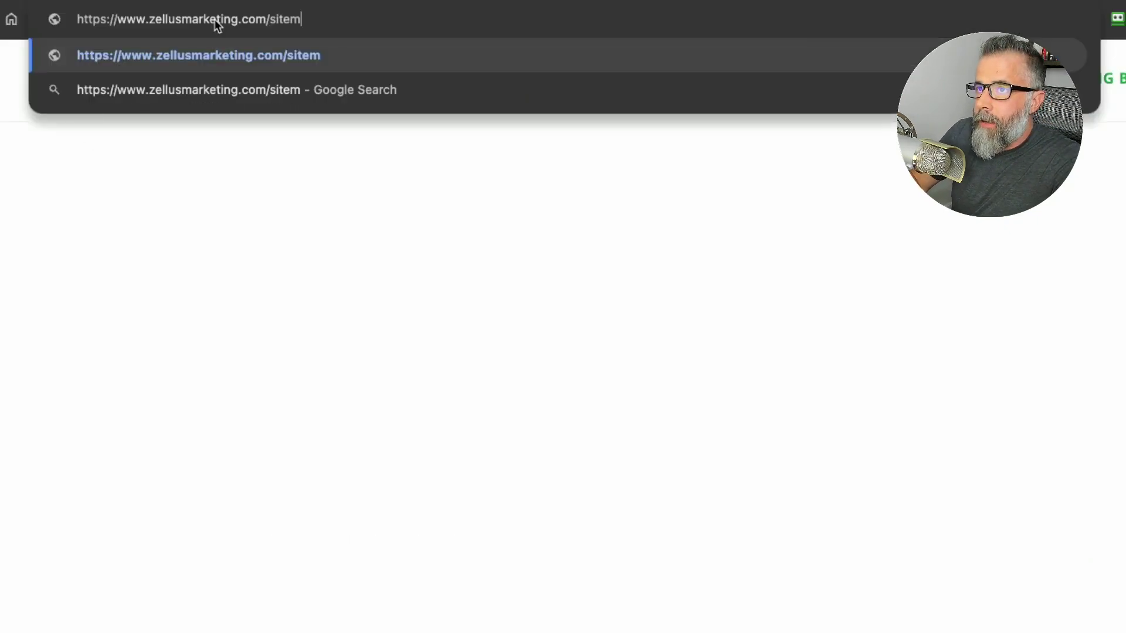
type("ap_index.xm")
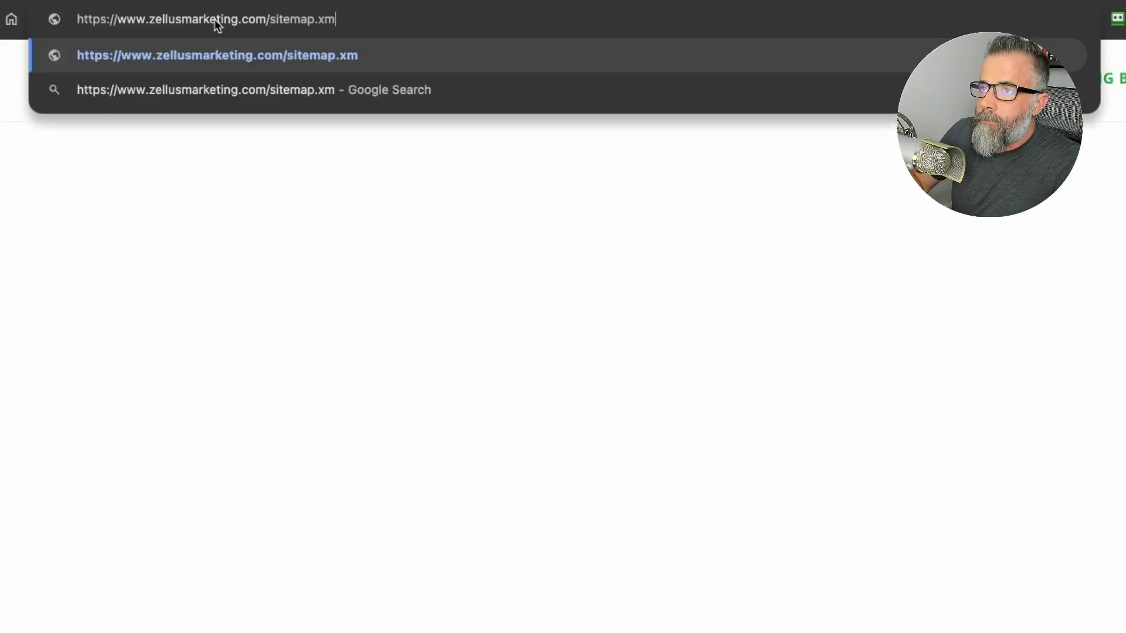
type("l")
key("Return")
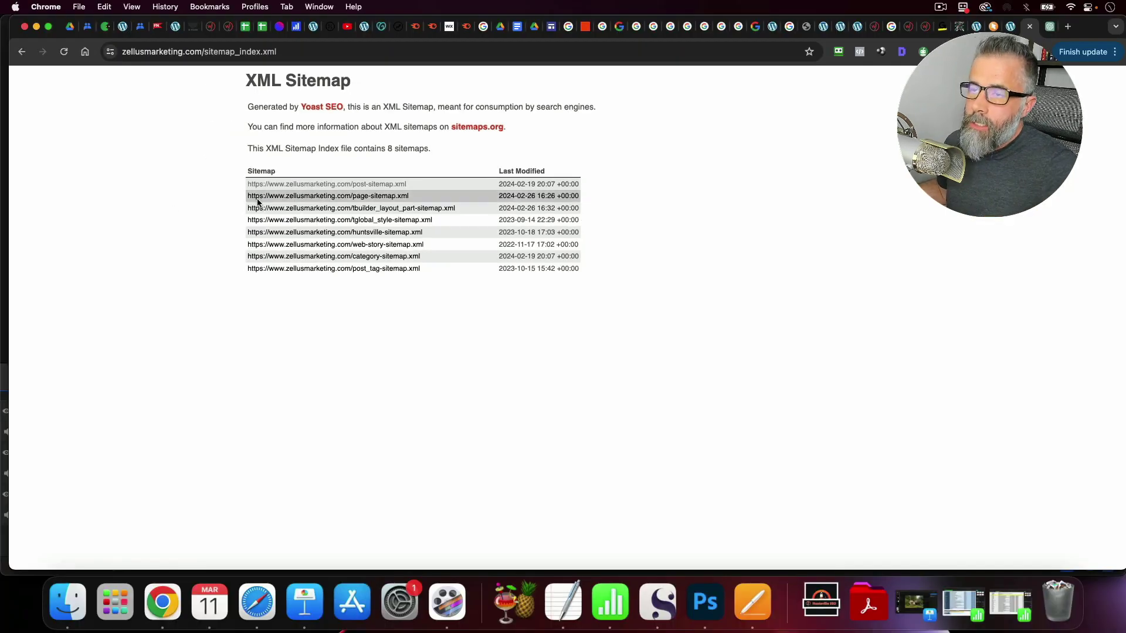
- Open page-sitemap.xml from the index and look through its 45 page URLs
left_click(299, 199)
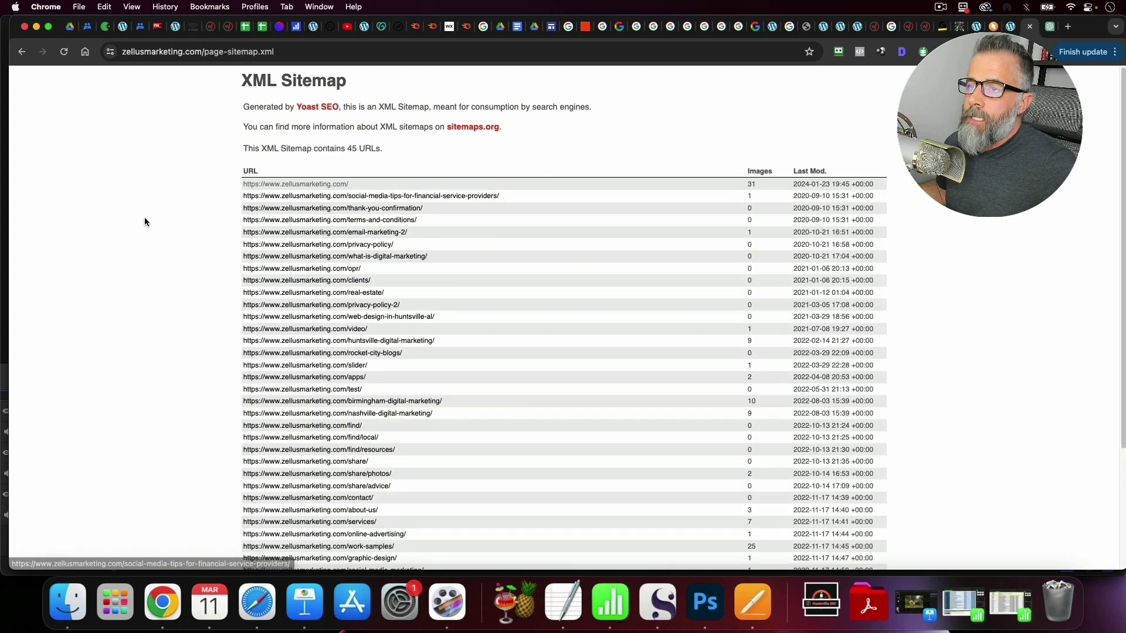
scroll(226, 192, "down", 3)
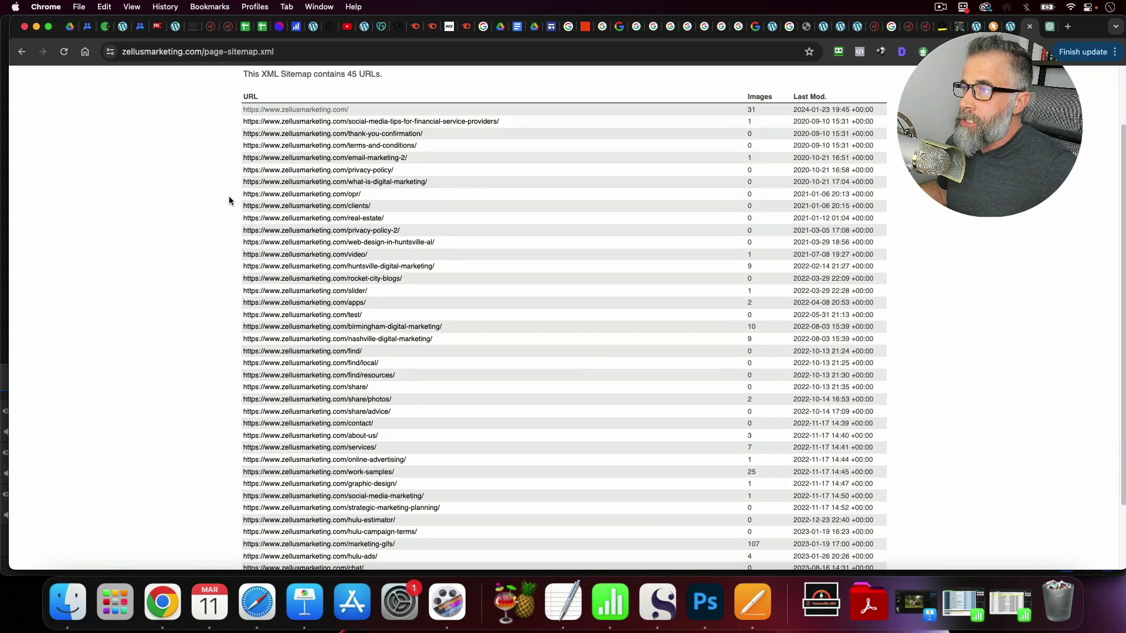
scroll(229, 200, "down", 3)
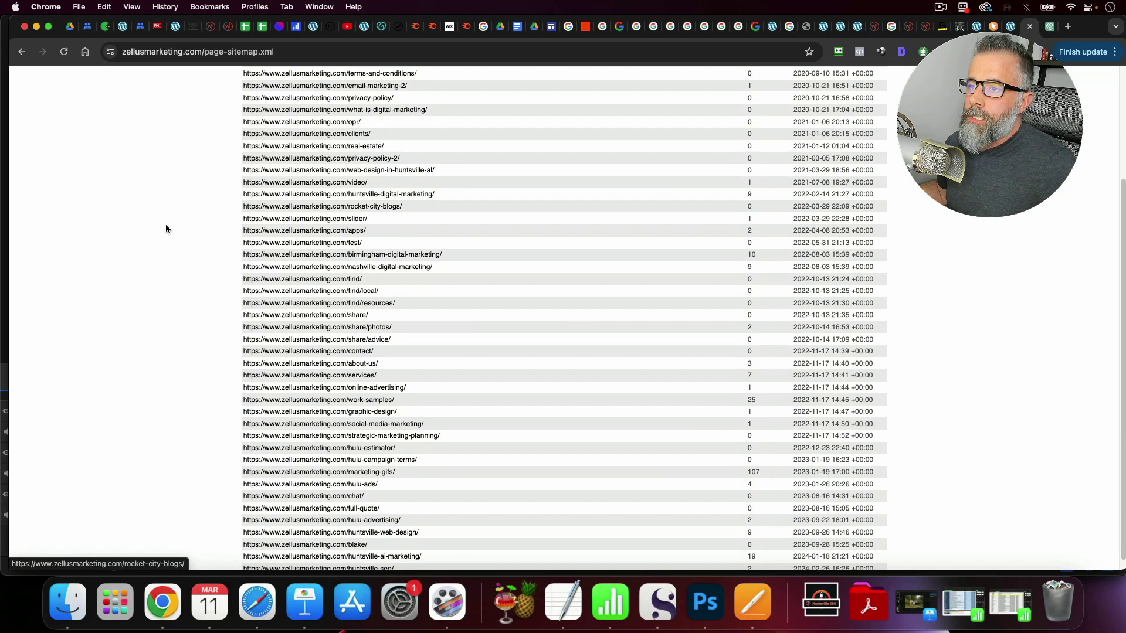
scroll(171, 222, "down", 1)
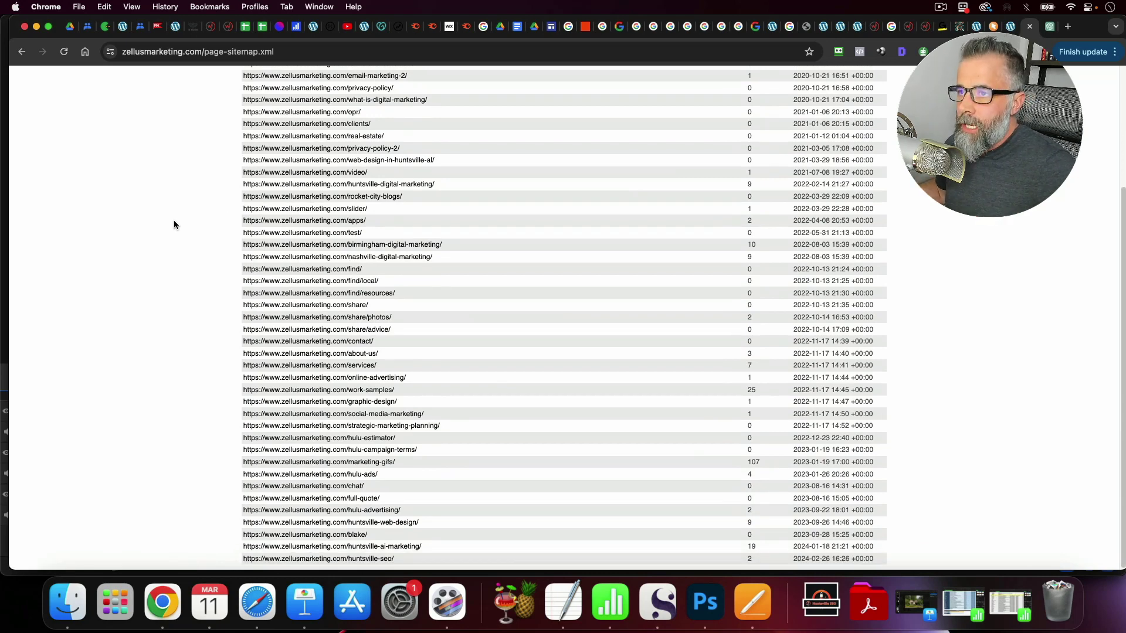
scroll(191, 217, "up", 6)
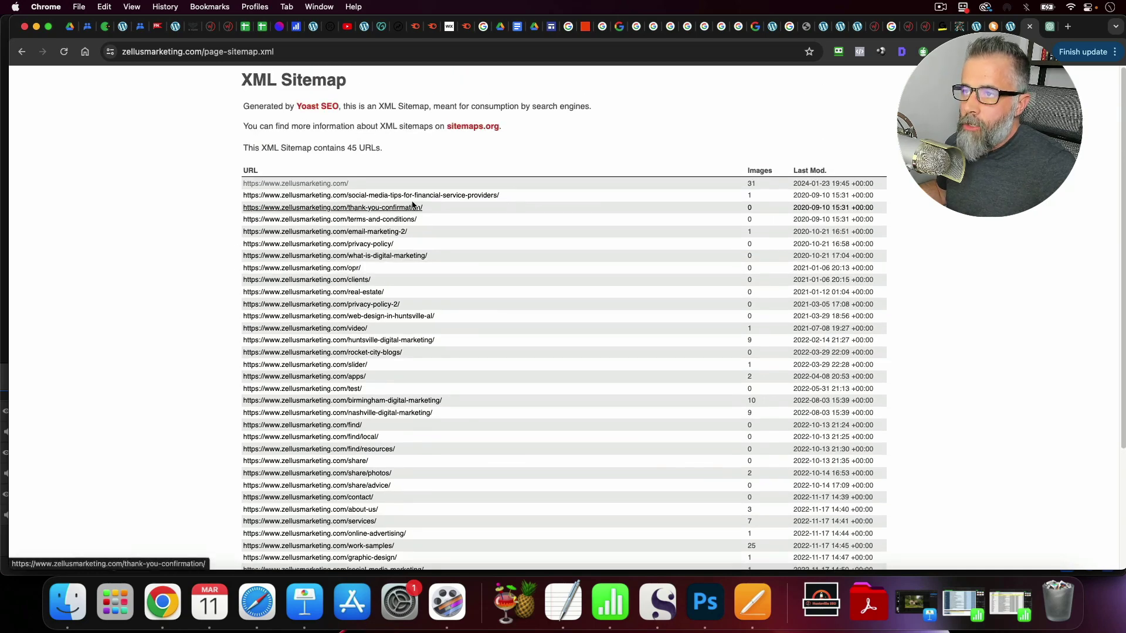
- Go back to the sitemap index and open post-sitemap.xml to review its 59 post URLs
left_click(22, 52)
left_click(327, 184)
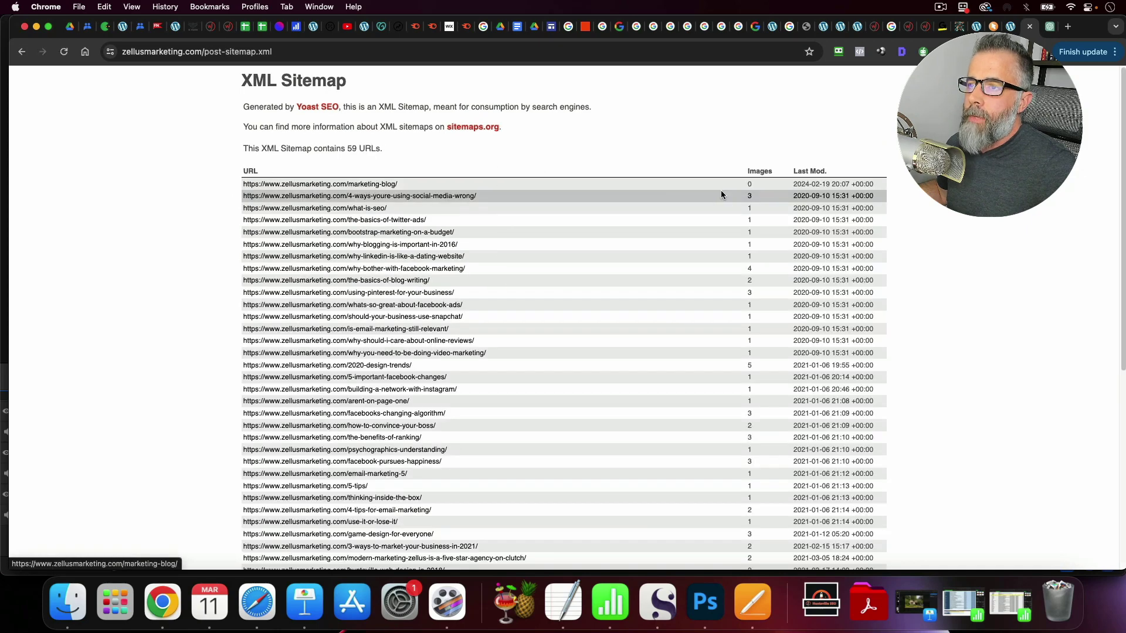
scroll(194, 198, "down", 5)
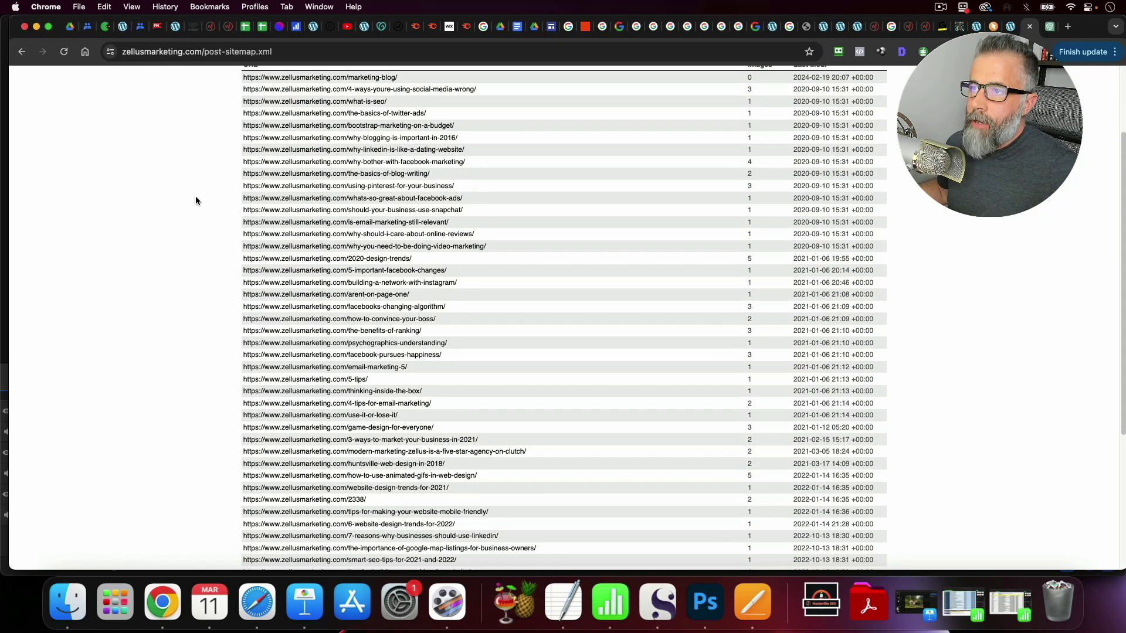
scroll(196, 201, "down", 4)
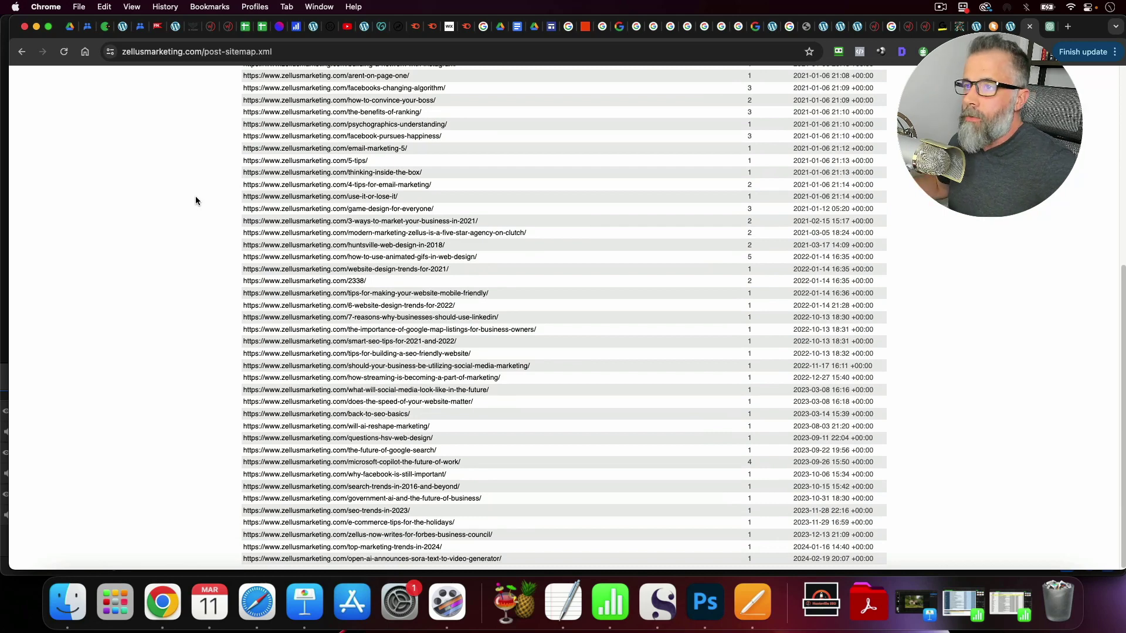
scroll(225, 203, "up", 9)
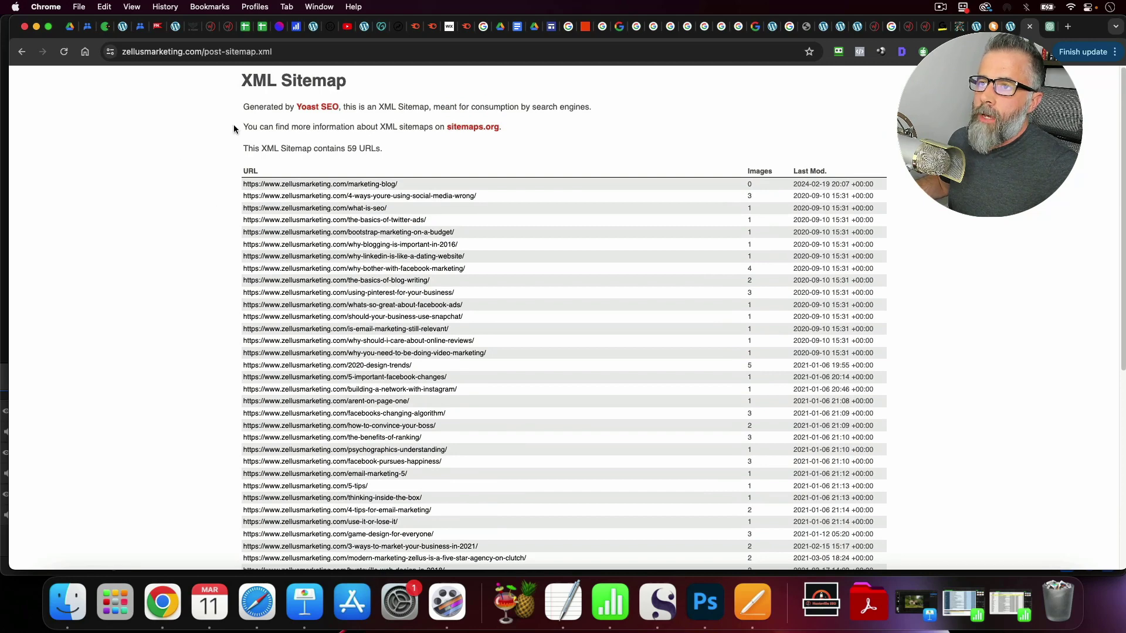
- Select all the post sitemap text and copy it
key("super+a")
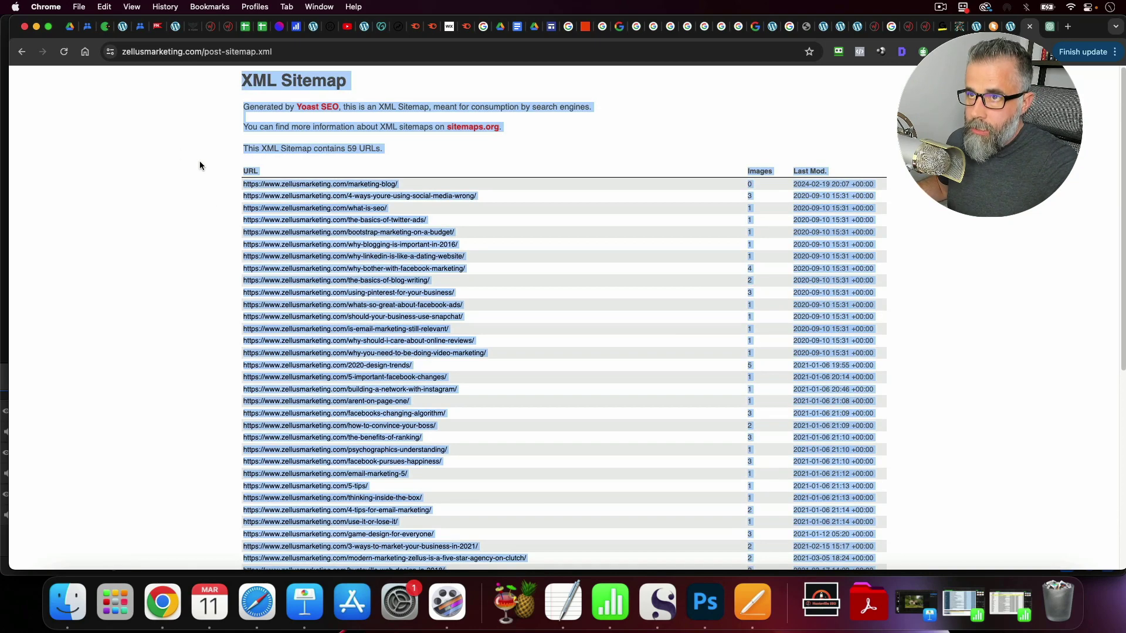
right_click(301, 209)
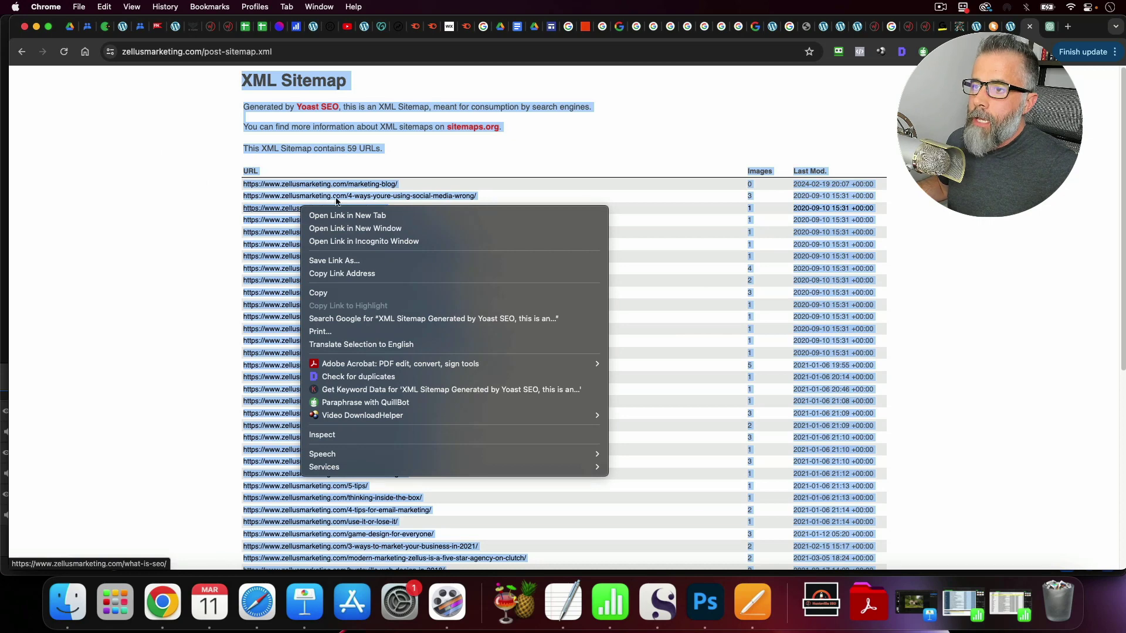
left_click(345, 293)
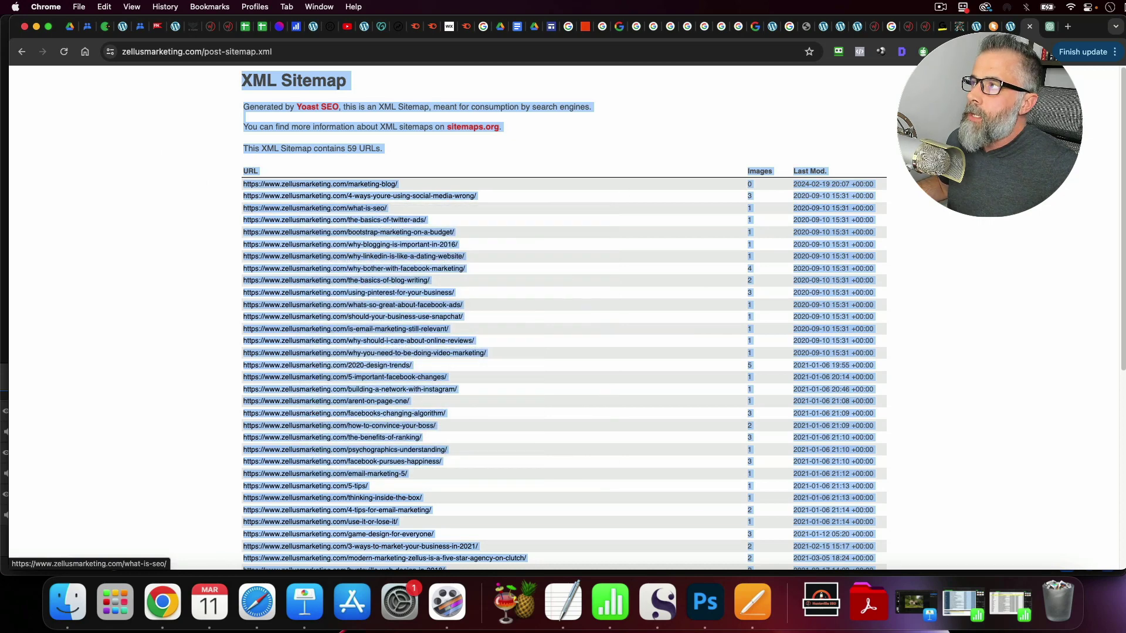
- Start the Content Gap Assistant in ChatGPT and send it the copied zellusmarketing.com post sitemap
left_click(1050, 27)
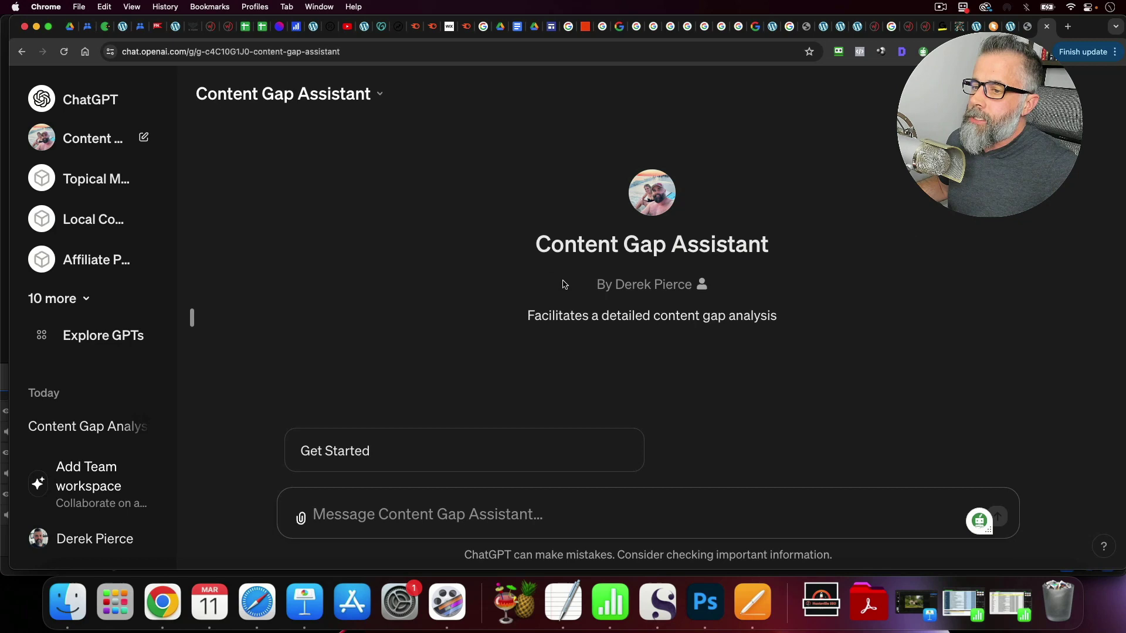
left_click(616, 451)
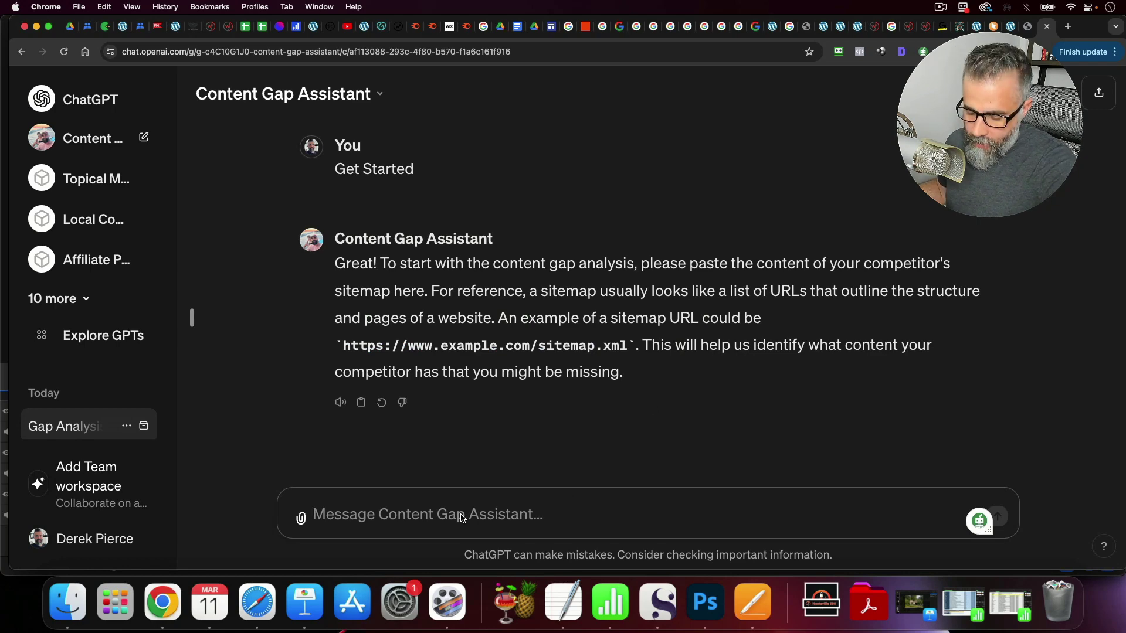
key("super+v")
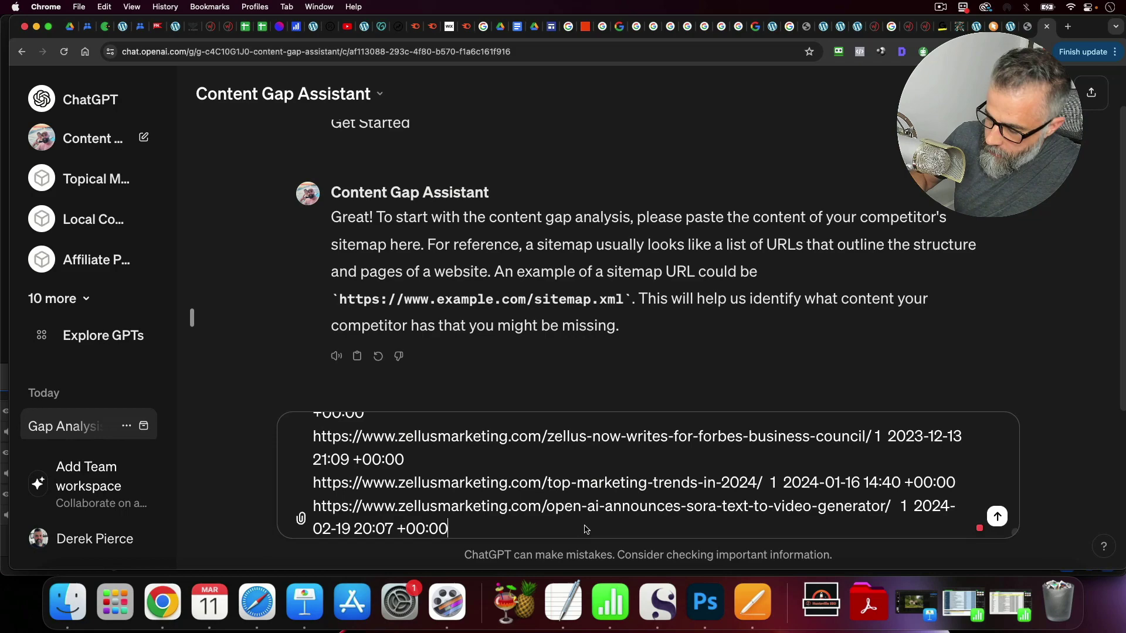
key("Return")
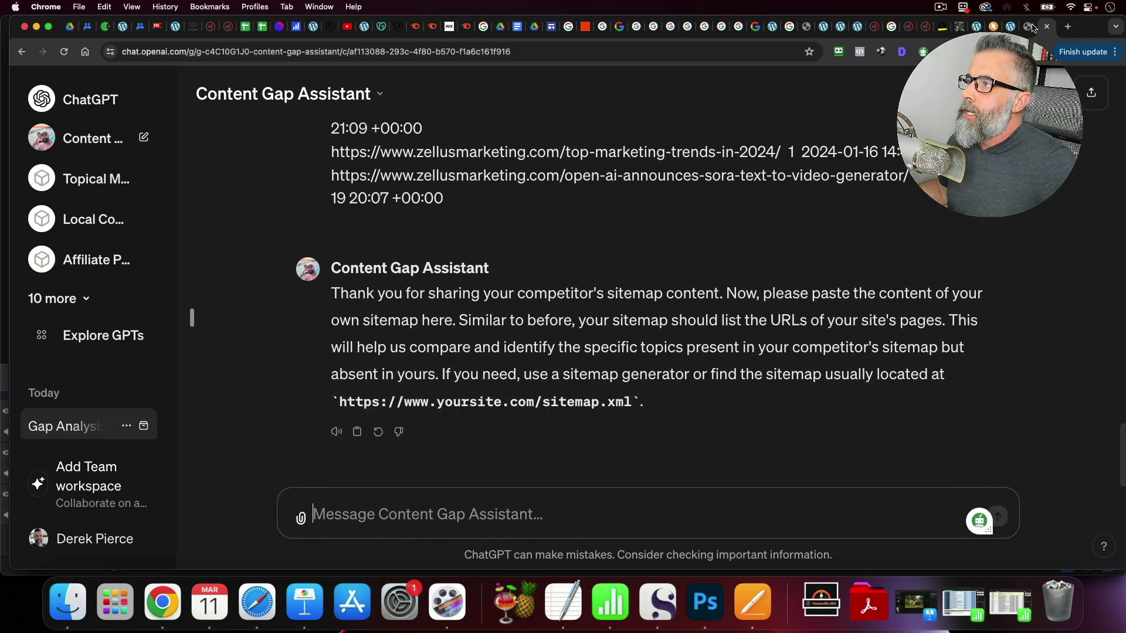
- In the huntsvilleseo.net tab, edit the address to load the site's own sitemap page
left_click(1011, 27)
left_click(103, 180)
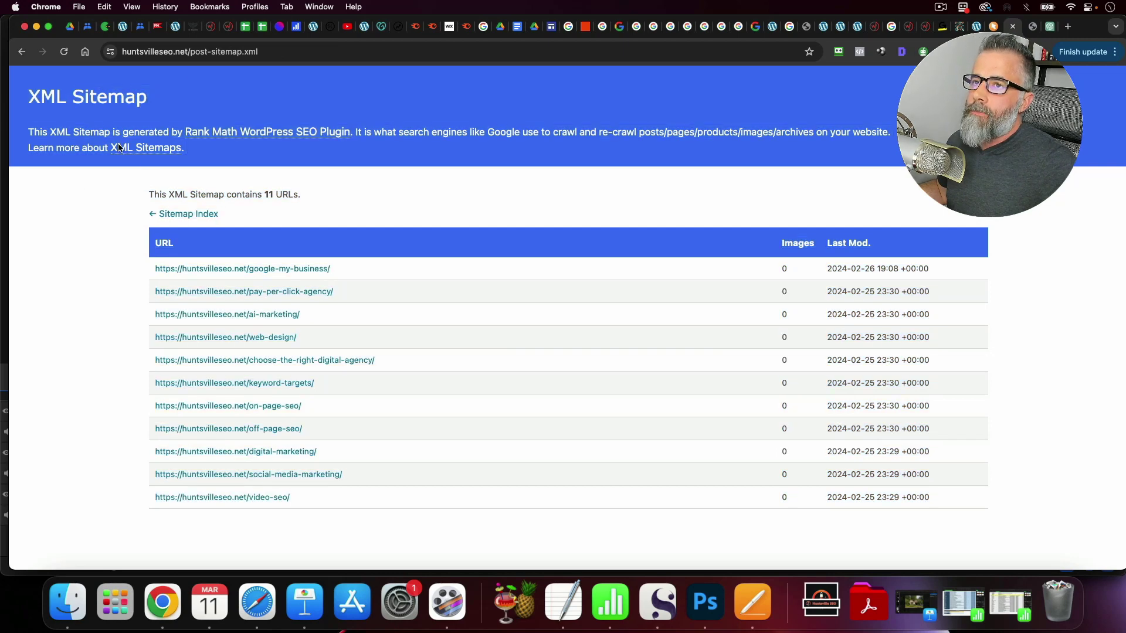
left_click(193, 53)
left_click(193, 52)
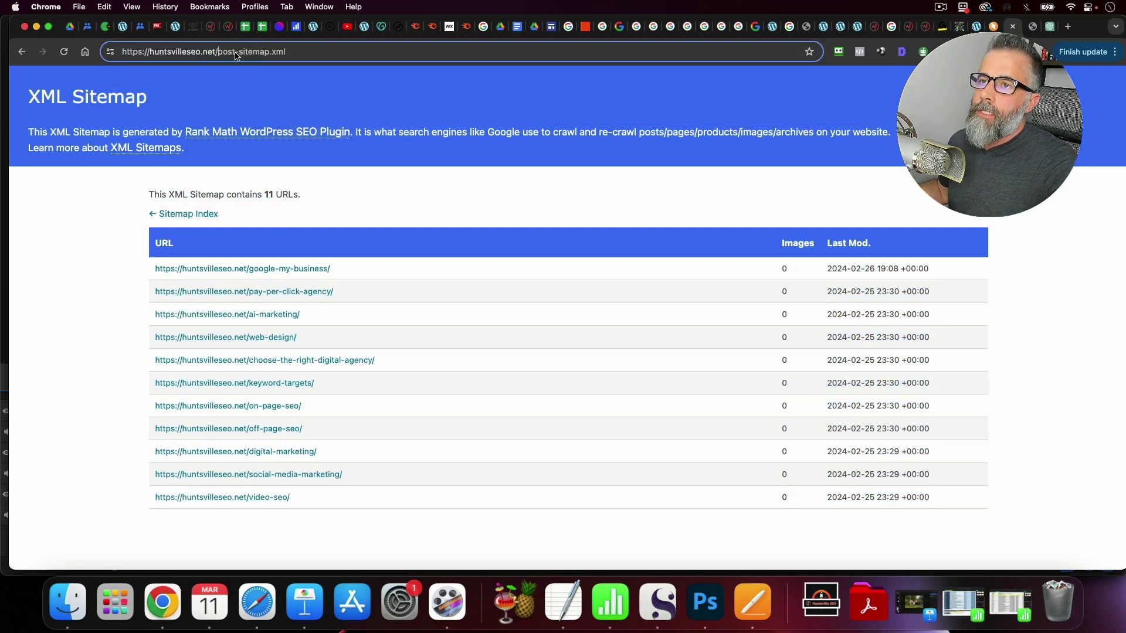
left_click_drag(218, 53, 346, 52)
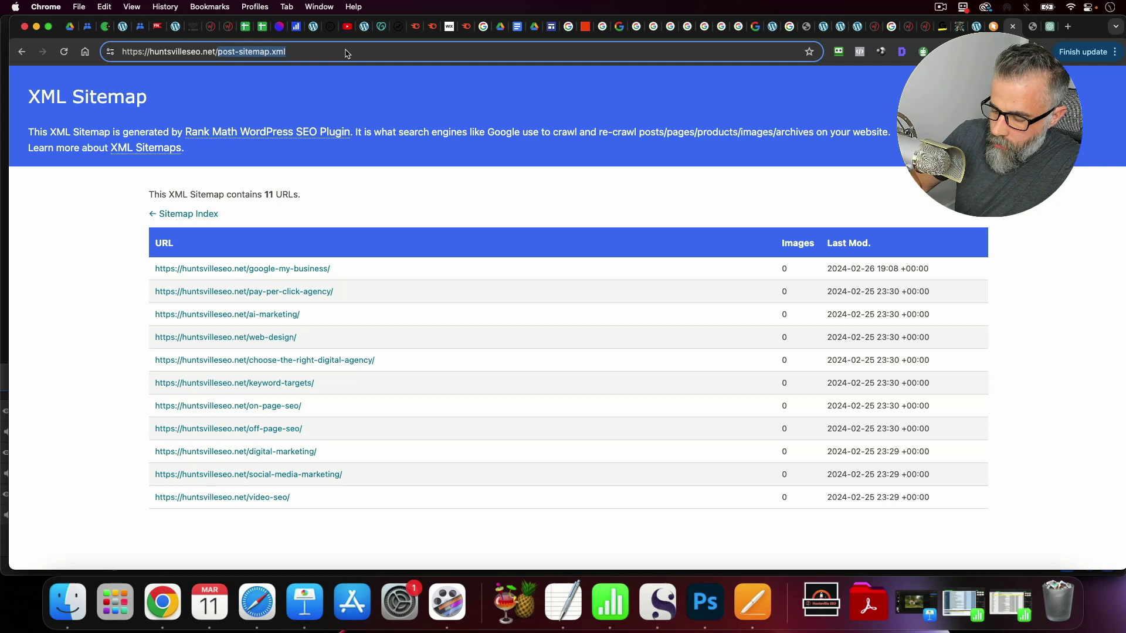
type("site")
key("Return")
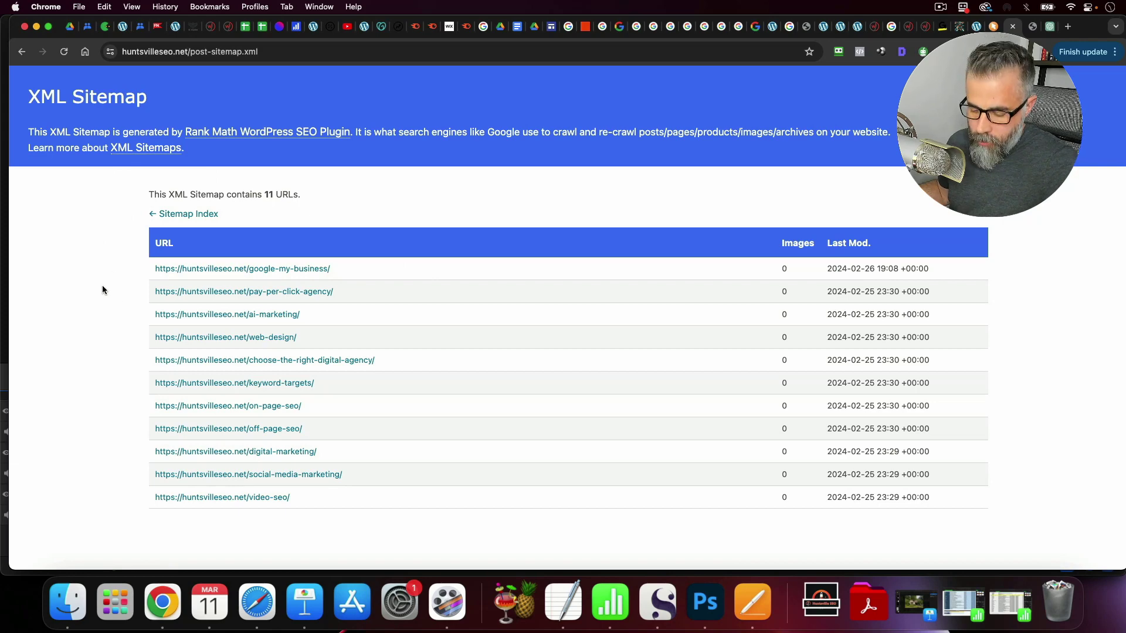
- Copy the entire 11-URL huntsvilleseo.net post sitemap and return to the ChatGPT chat
key("super+a")
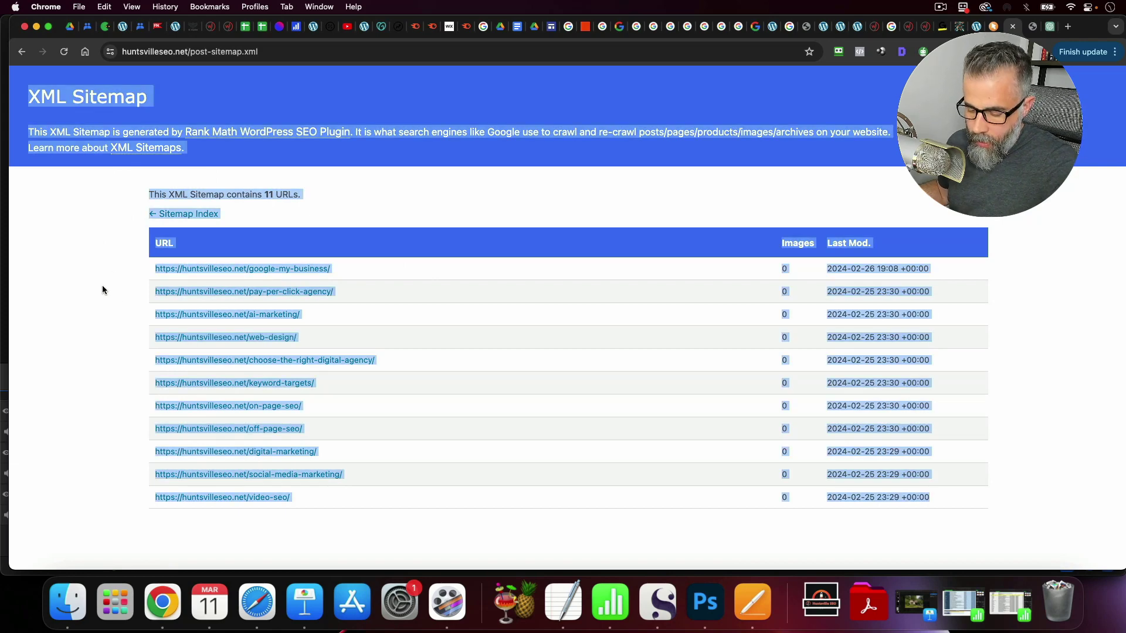
right_click(197, 270)
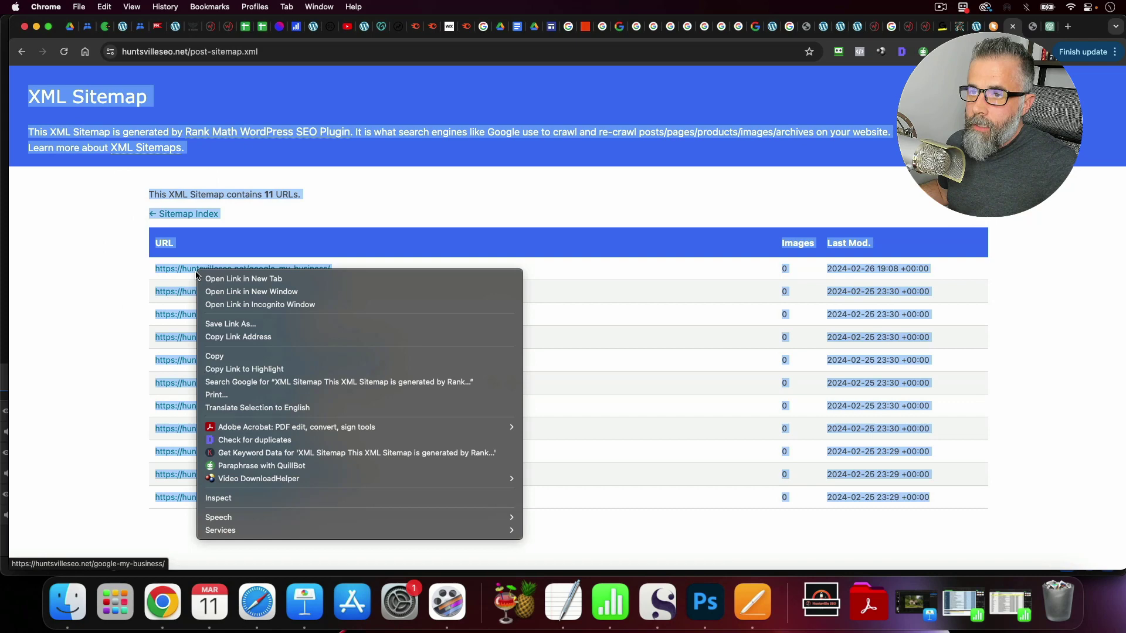
left_click(232, 358)
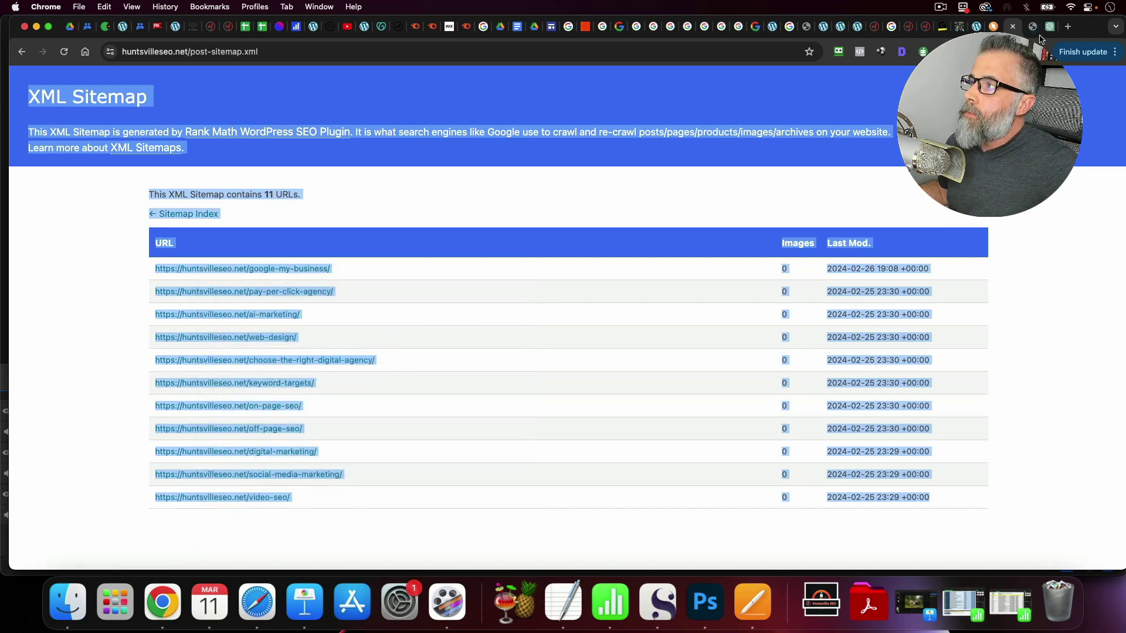
key("super+9")
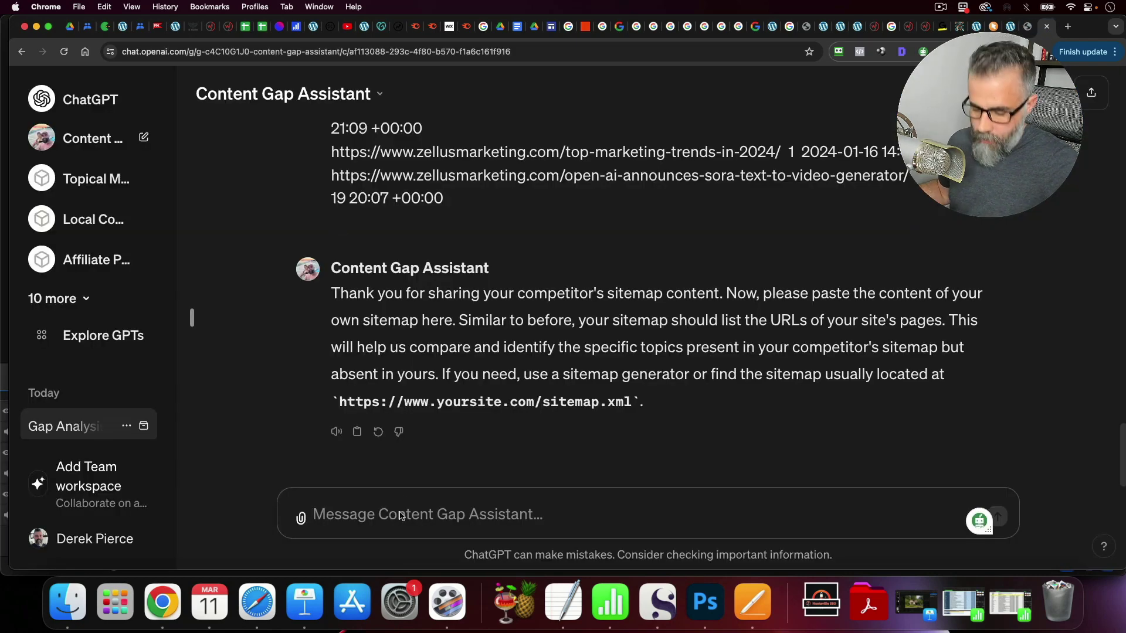
- Paste the huntsvilleseo.net sitemap into the chat and send it for comparison
key("super+v")
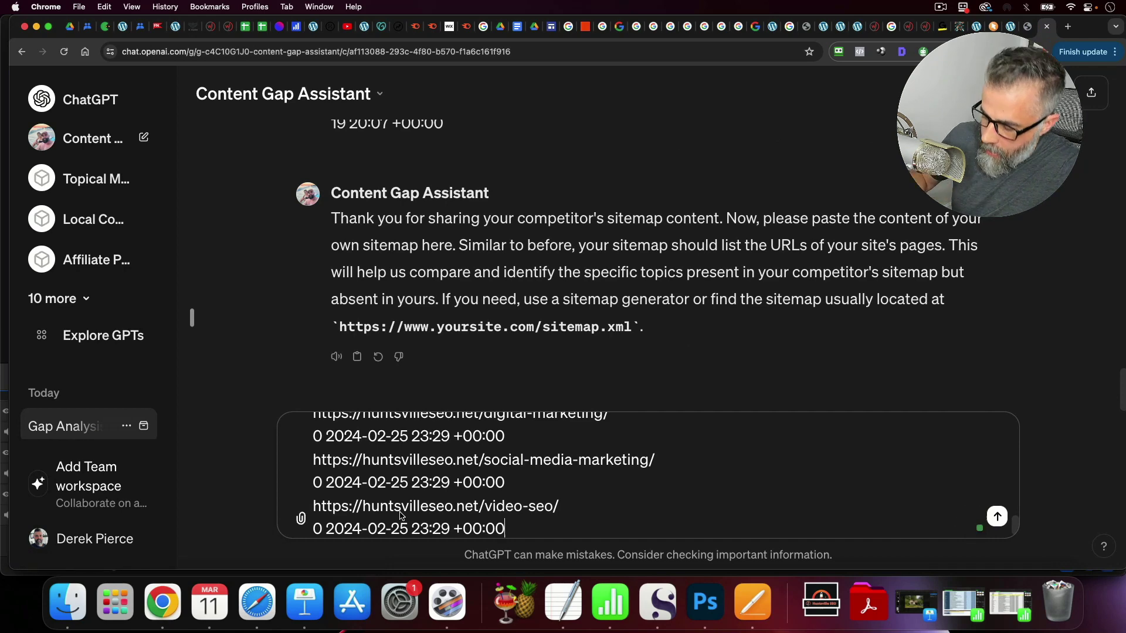
key("Return")
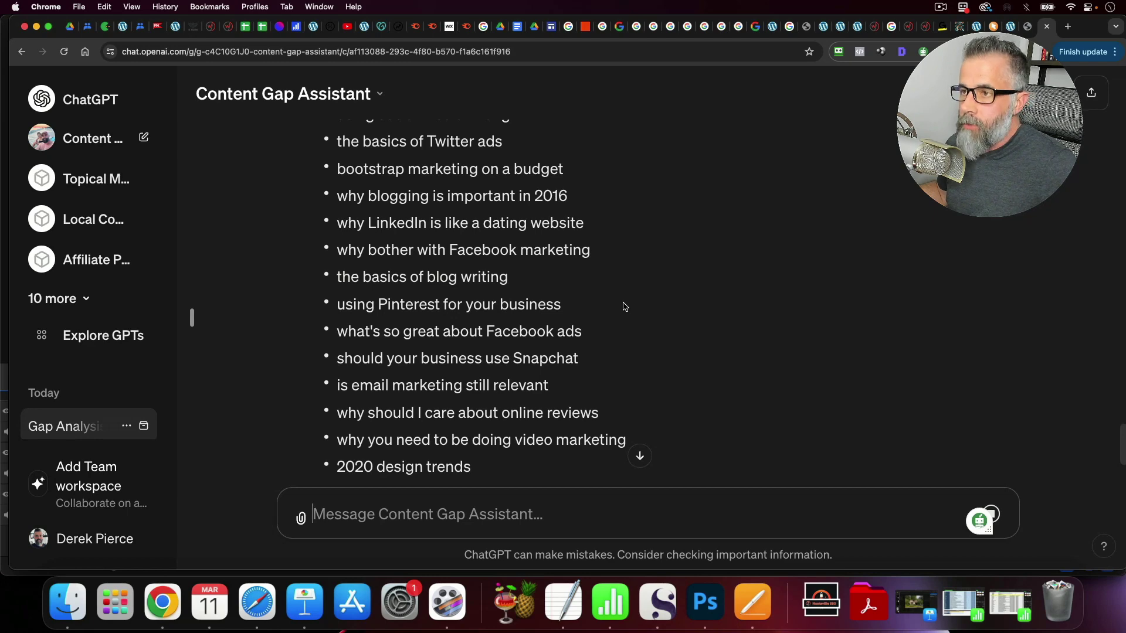
- Review the finished gap list through the Sora announcement and select its bullet points
scroll(621, 309, "up", 3)
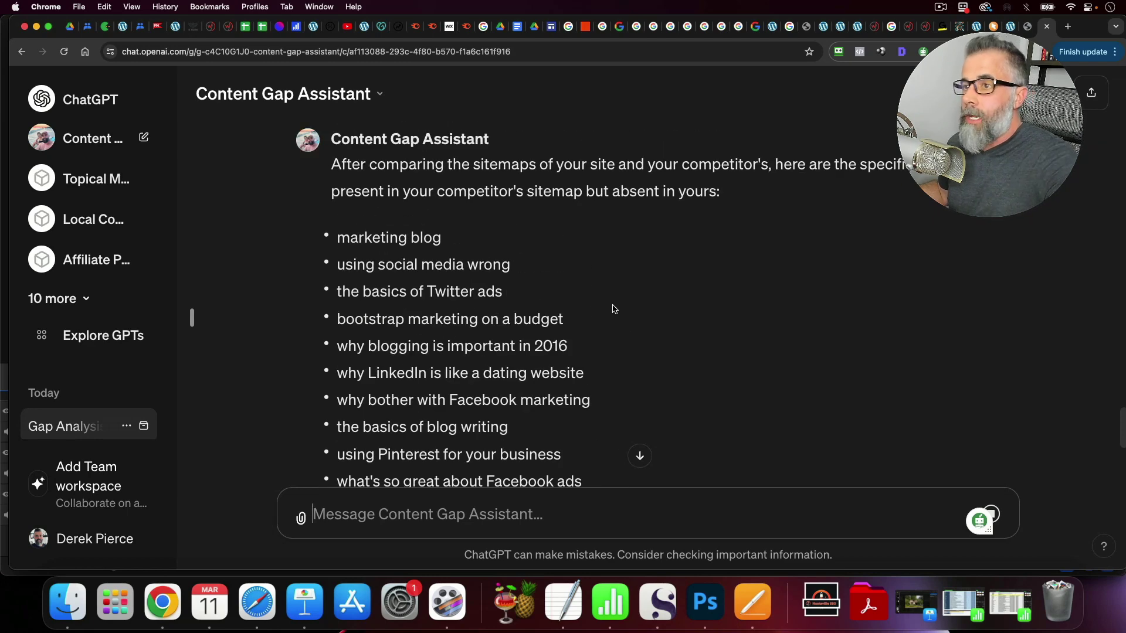
scroll(613, 307, "down", 7)
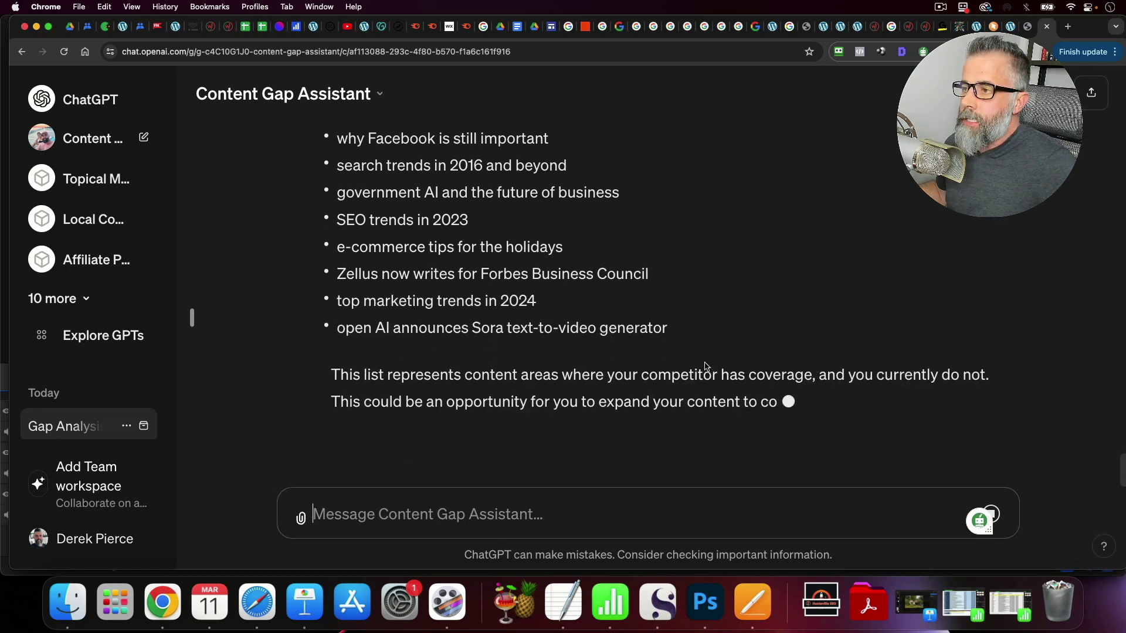
left_click_drag(687, 359, 658, 290)
scroll(551, 188, "up", 5)
scroll(547, 186, "up", 10)
scroll(545, 194, "down", 20)
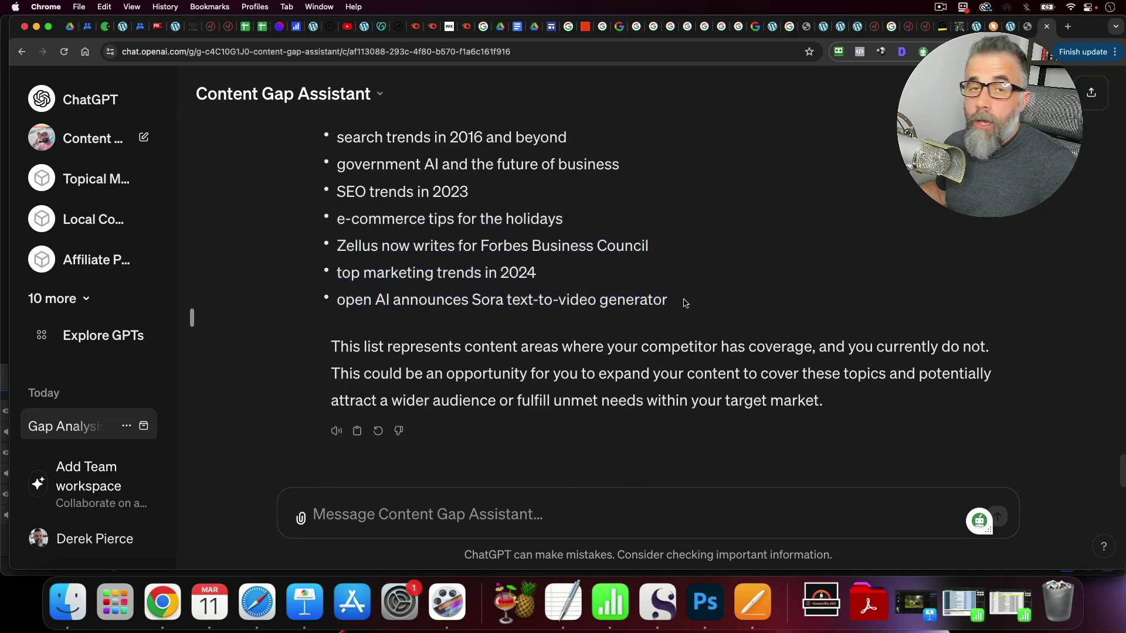